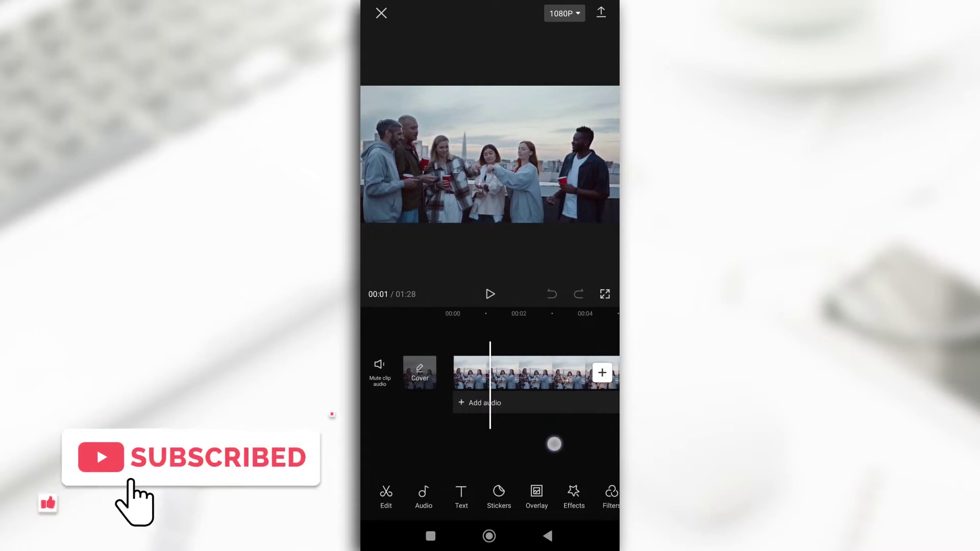
Add a new text title over the rooftop party video reading 'People'.
left_click(460, 492)
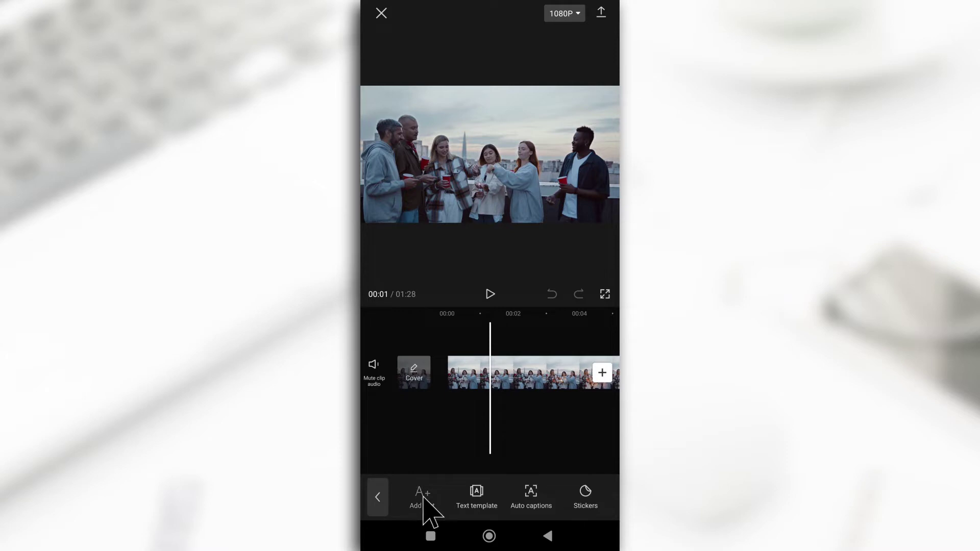
left_click(422, 503)
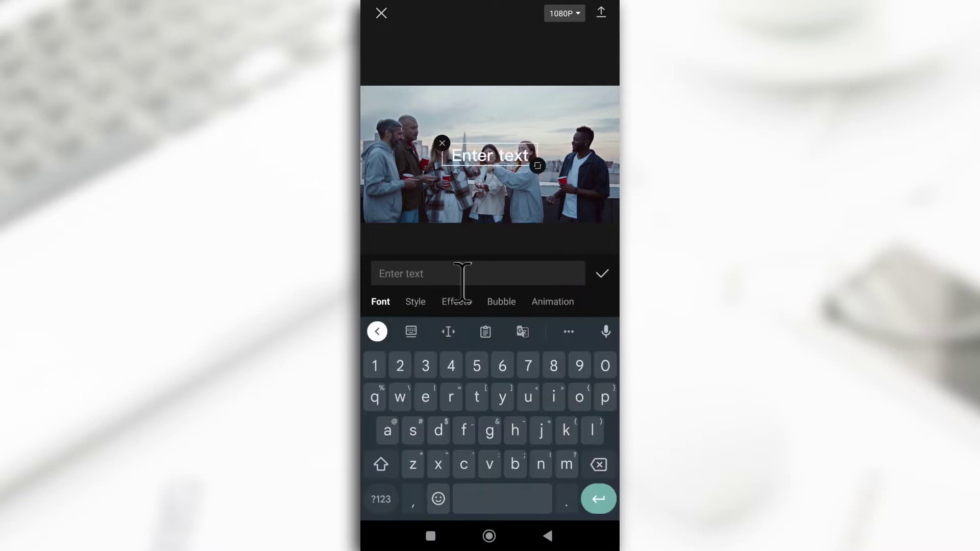
type("Pe")
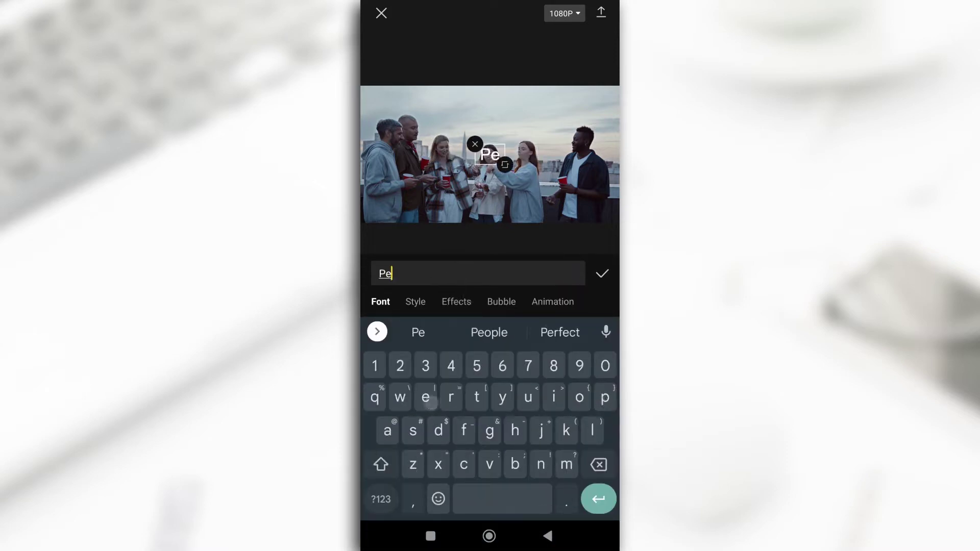
type("ople")
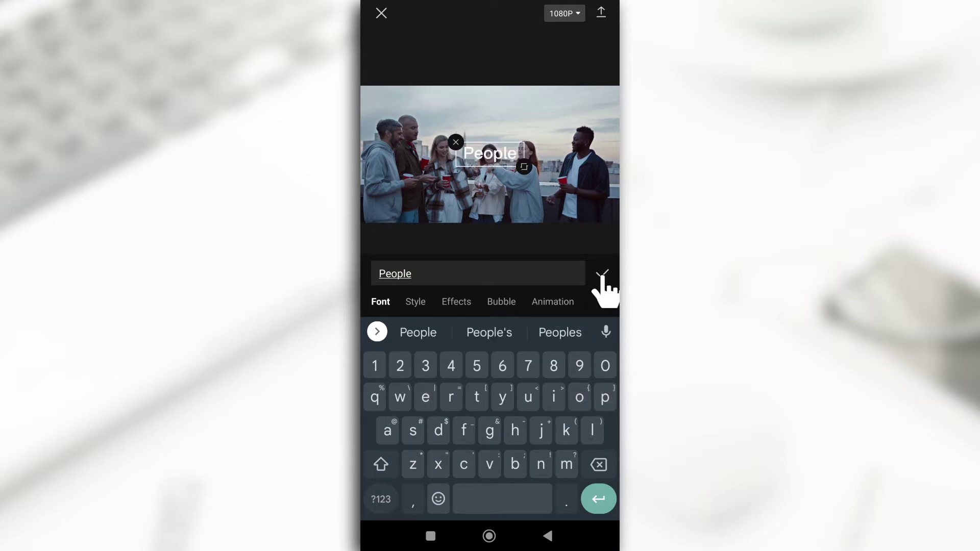
Give the People title a black background with corner radius 24 and confirm it.
left_click(415, 302)
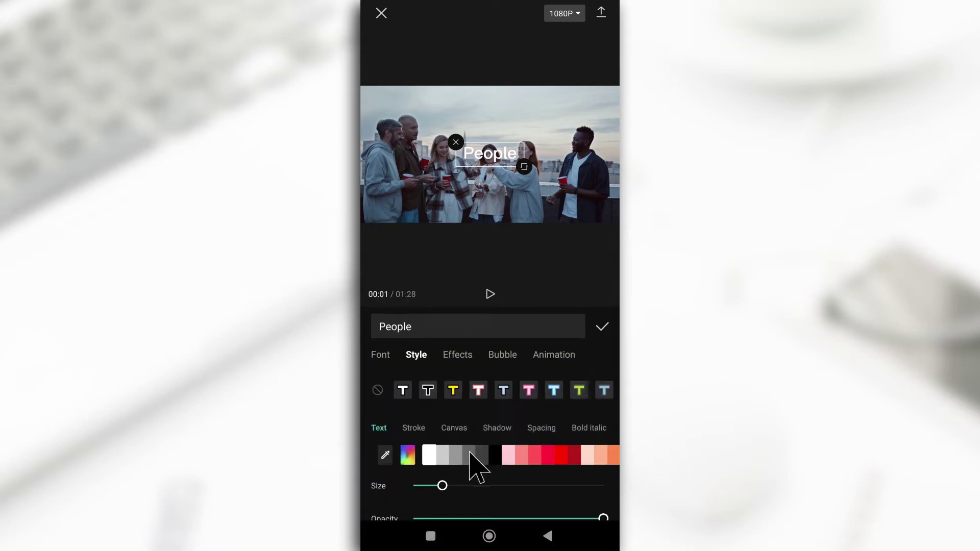
left_click(451, 430)
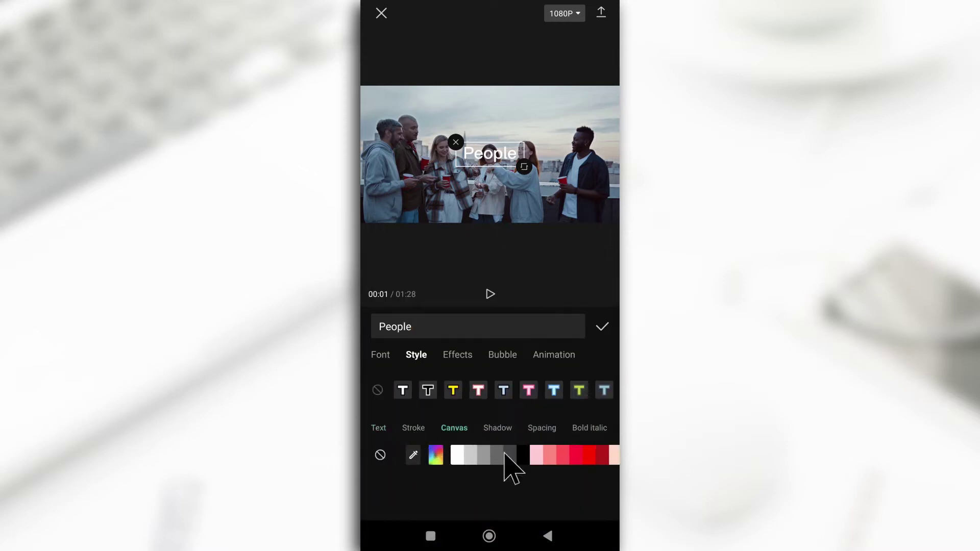
left_click(522, 454)
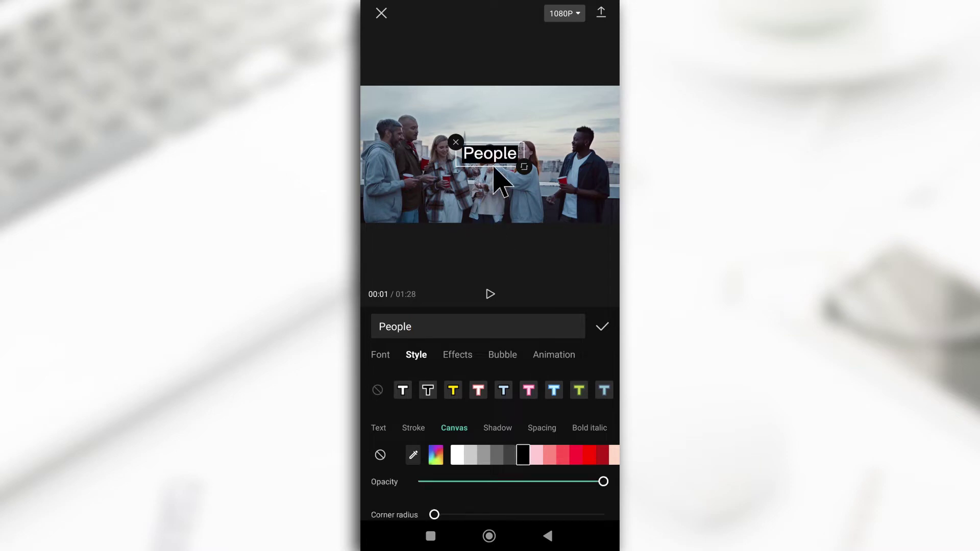
scroll(380, 475, "down", 3)
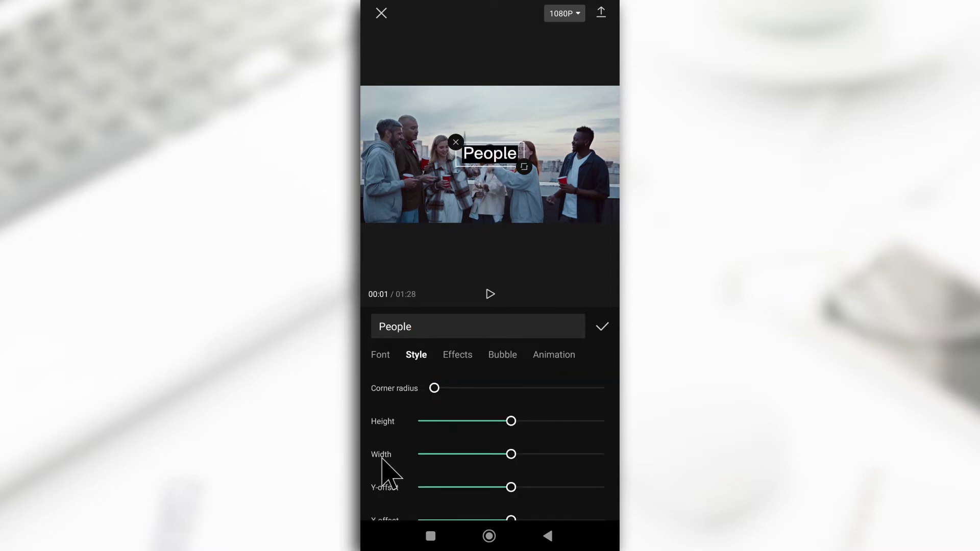
left_click_drag(435, 388, 525, 455)
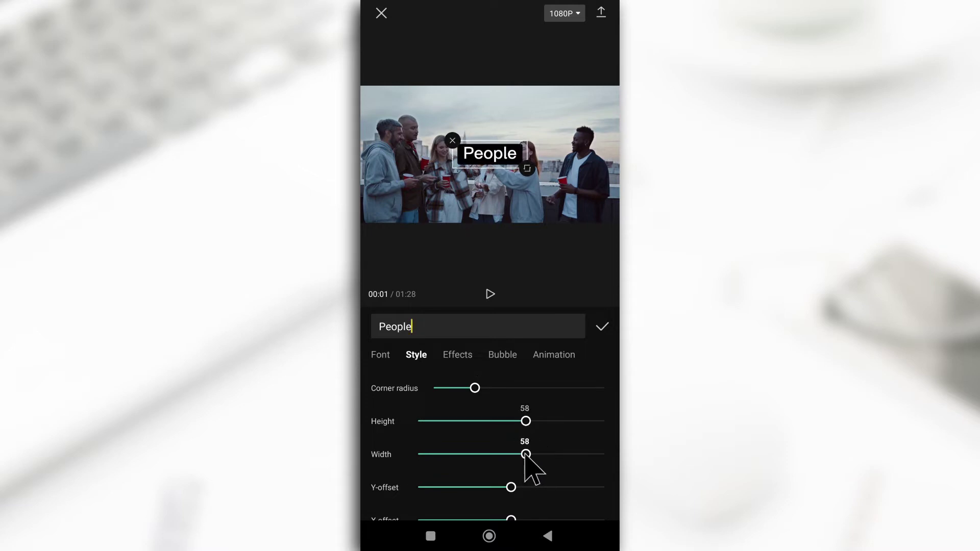
left_click(603, 326)
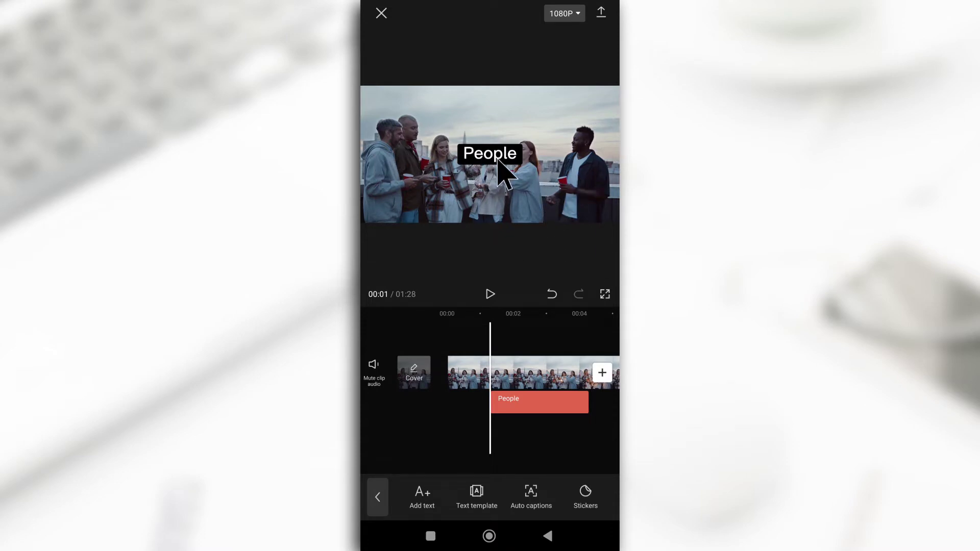
Select the People text clip and add a keyframe at the 00:01 mark.
left_click(521, 405)
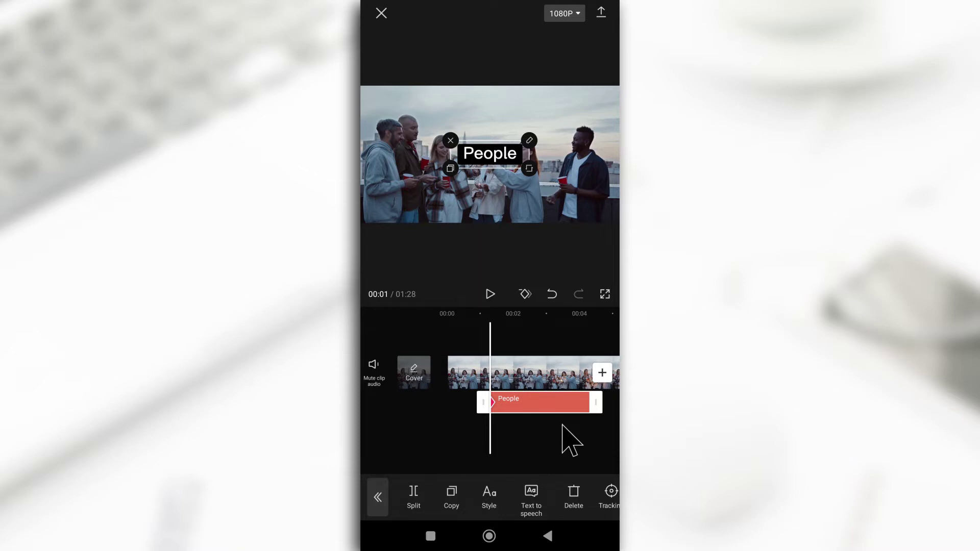
left_click_drag(565, 443, 549, 444)
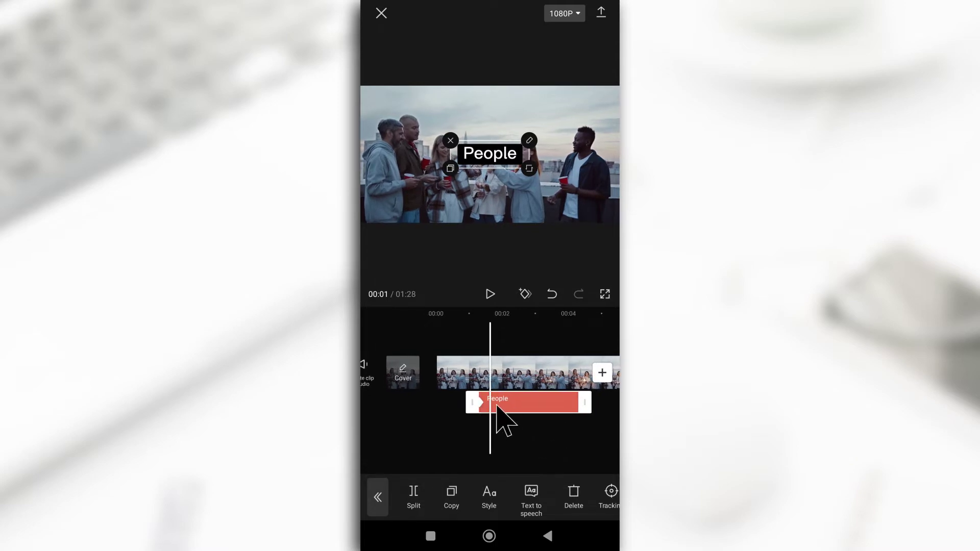
mouse_move(525, 420)
left_mouse_down()
mouse_move(517, 420)
mouse_move(525, 420)
left_mouse_up()
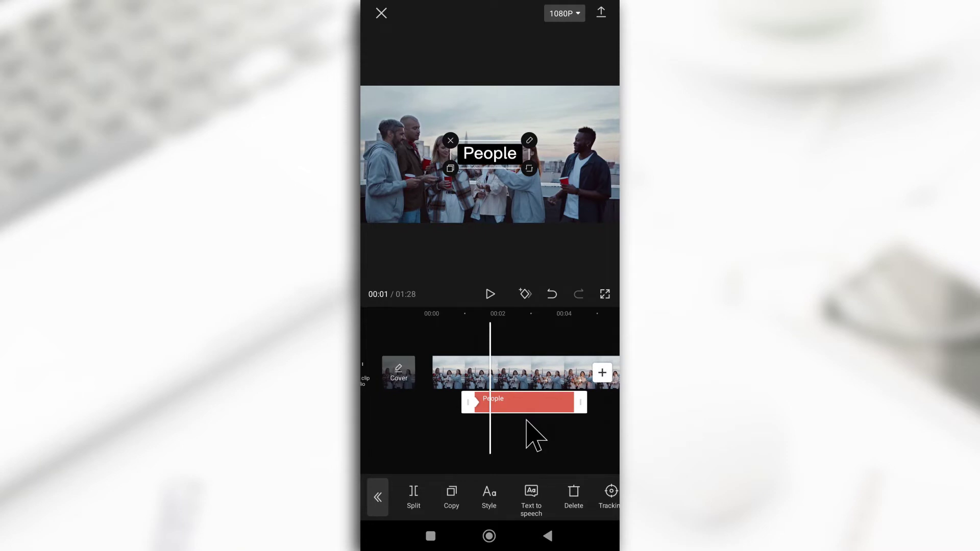
left_click(524, 295)
Enlarge the People title across the video, then replay from 00:00 and pause at the keyframe.
left_click_drag(512, 156, 587, 146)
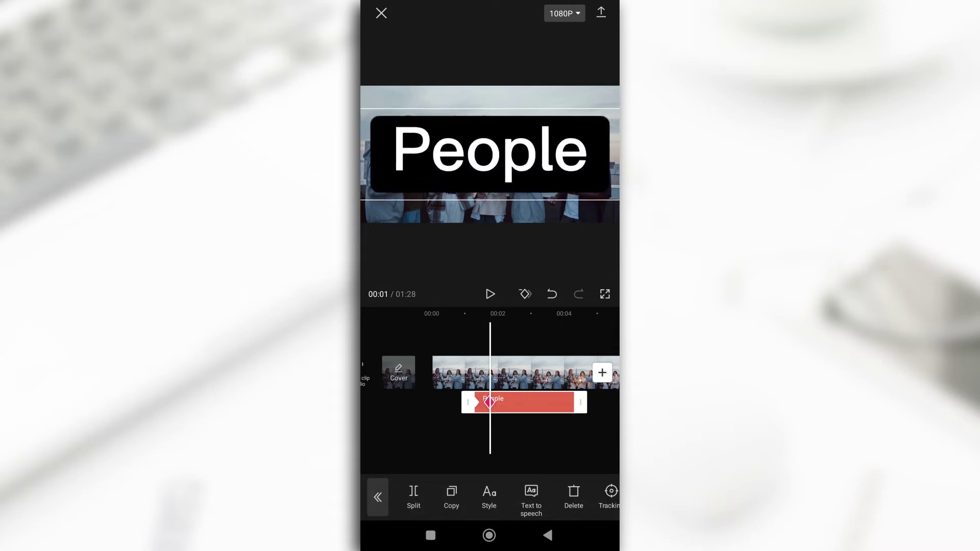
left_click_drag(562, 437, 601, 447)
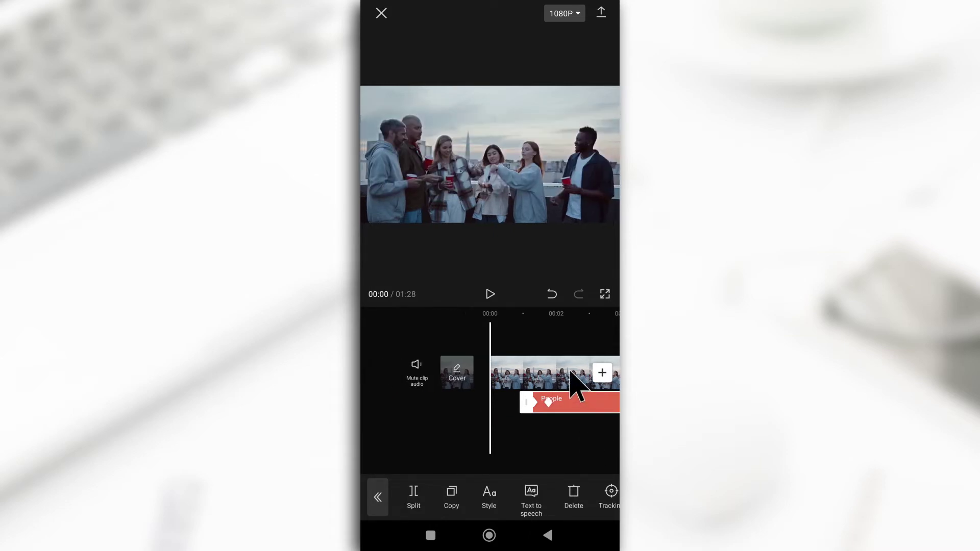
left_click(490, 295)
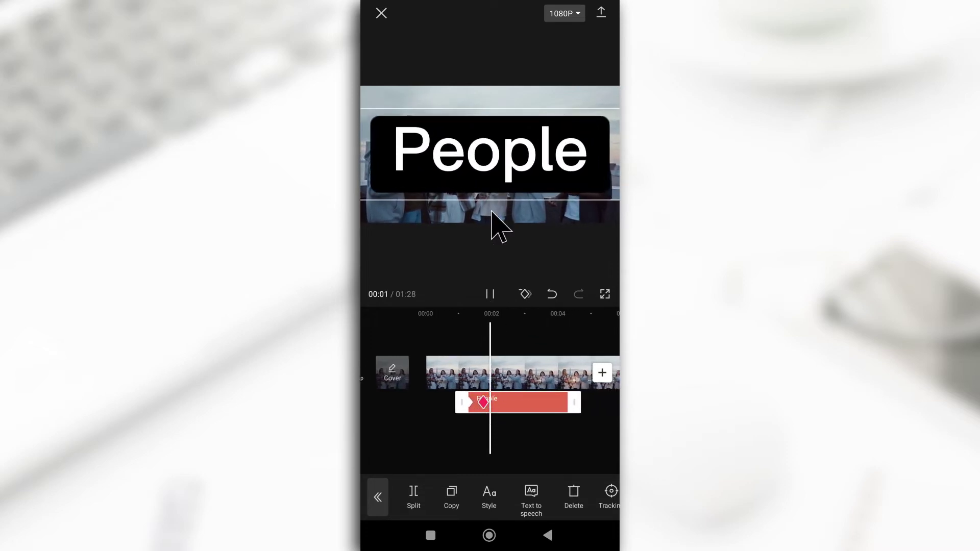
left_click(489, 292)
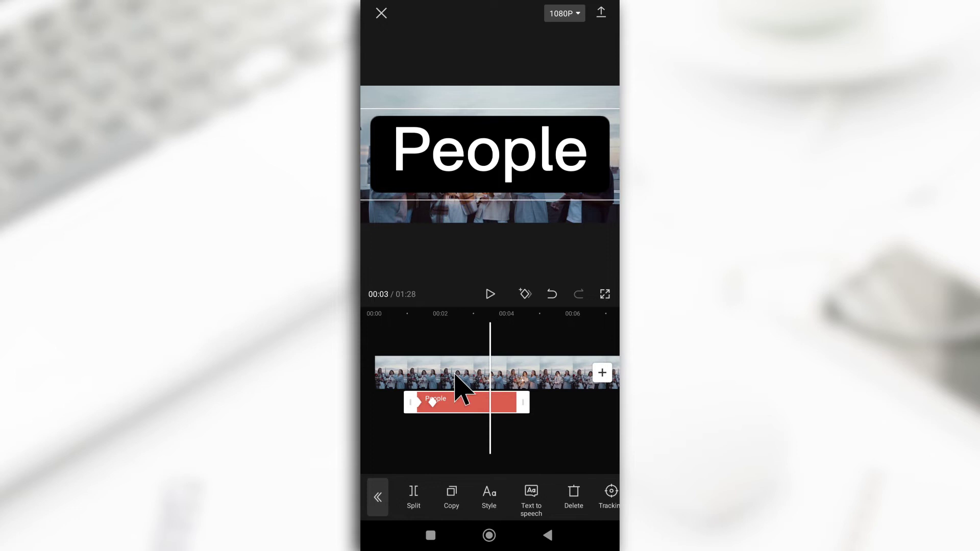
left_click(435, 402)
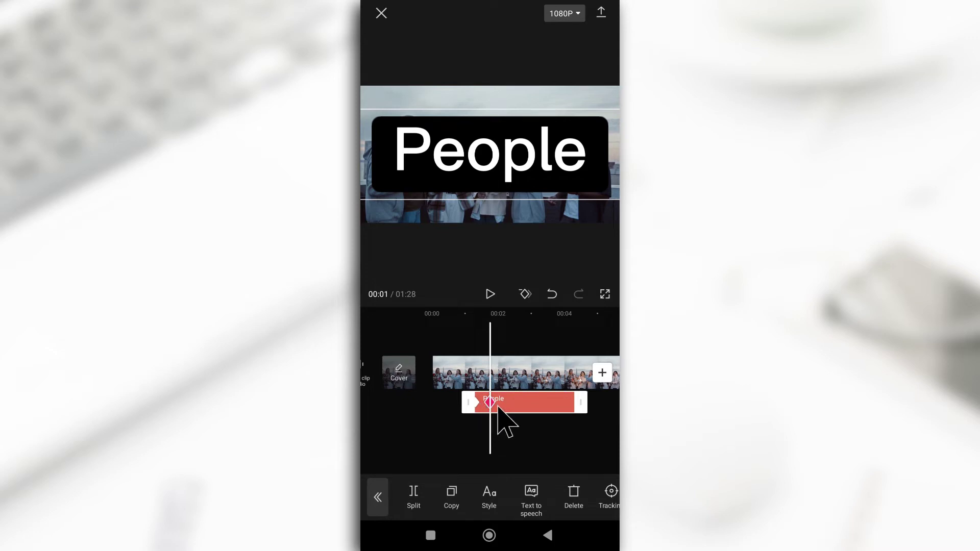
Add a keyframe at 00:02 and delete the keyframe at 00:01.
left_click_drag(540, 422, 495, 427)
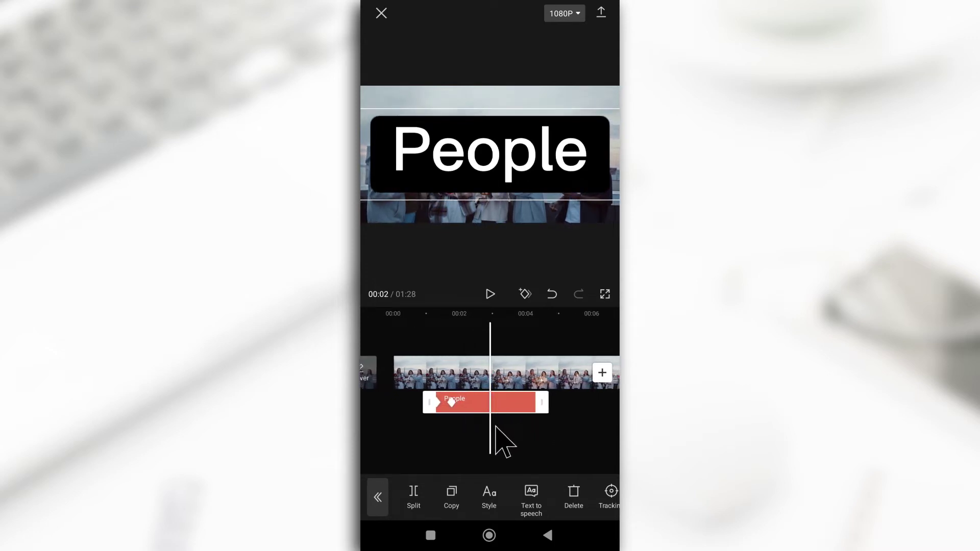
left_click(525, 295)
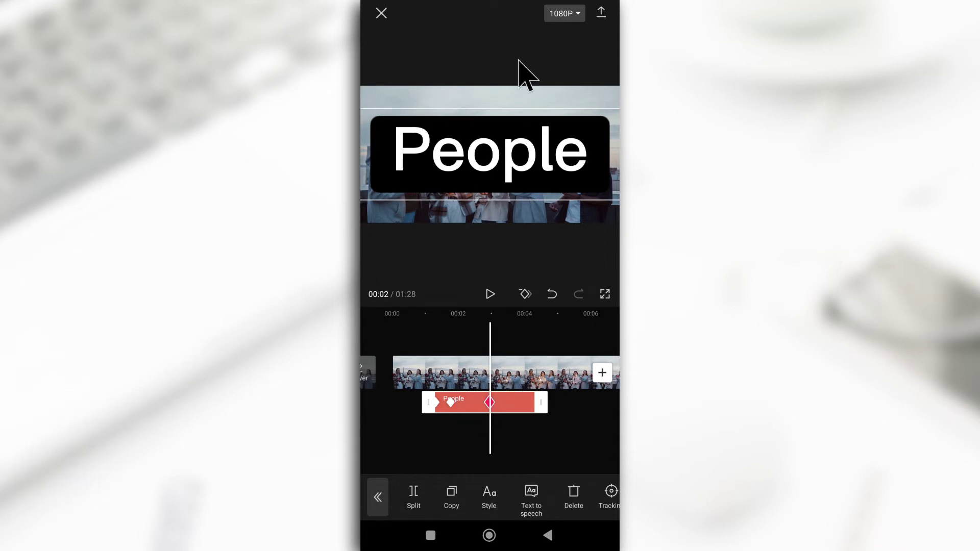
left_click_drag(499, 444, 556, 429)
left_click(525, 294)
Play back the title animation, then return the playhead to 00:01.
left_click(490, 294)
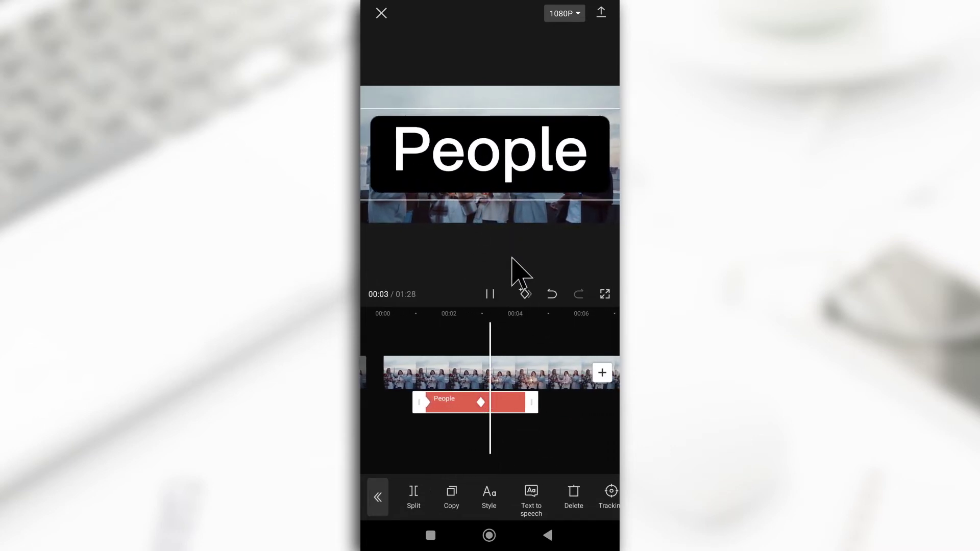
left_click(490, 295)
left_click_drag(518, 468, 595, 443)
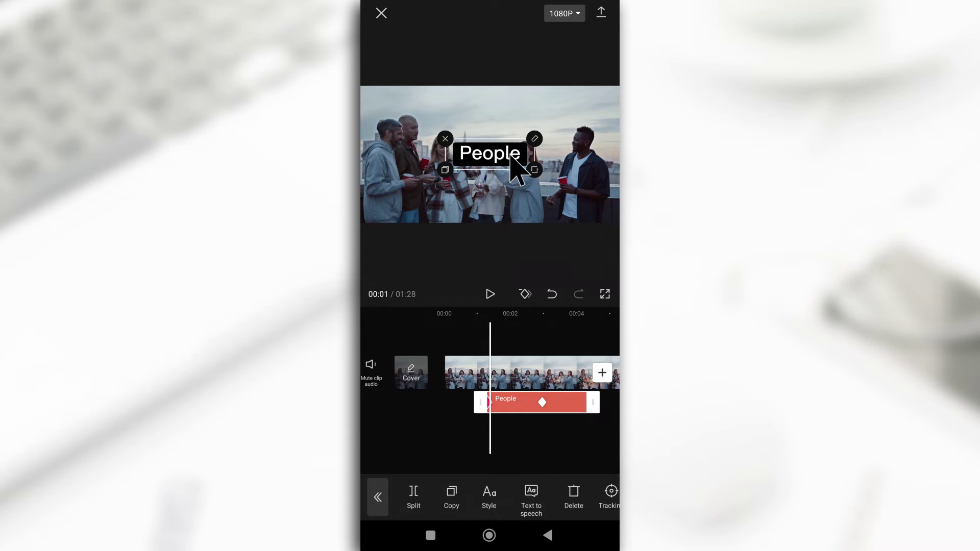
Slide the title partly off the left edge at 00:01, and shrink it to a small label at 00:02.
left_click_drag(512, 159, 361, 160)
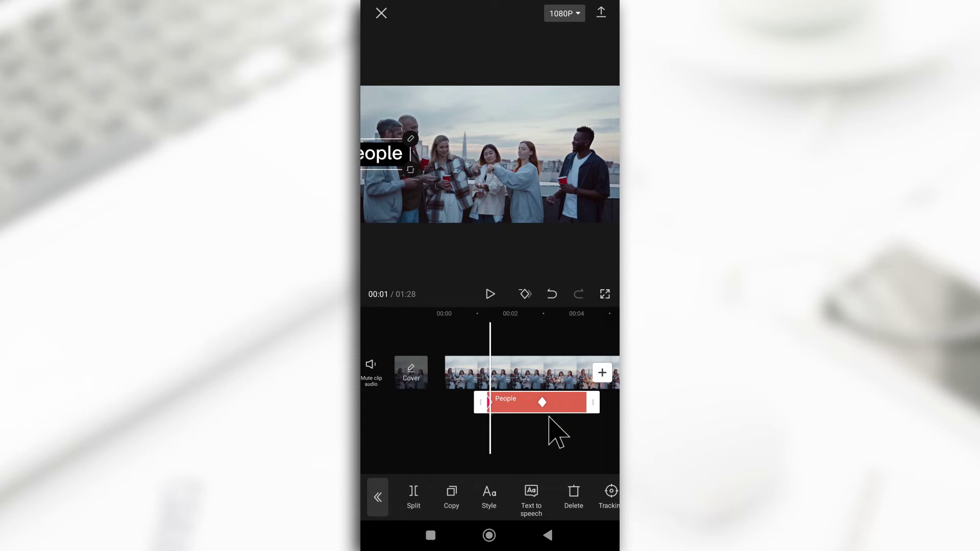
left_click_drag(564, 440, 507, 431)
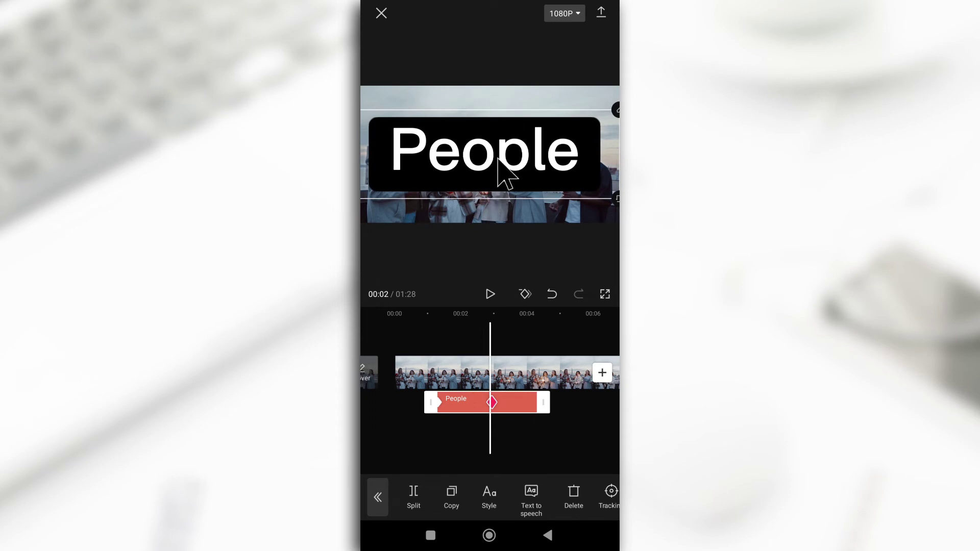
left_click_drag(499, 160, 525, 159)
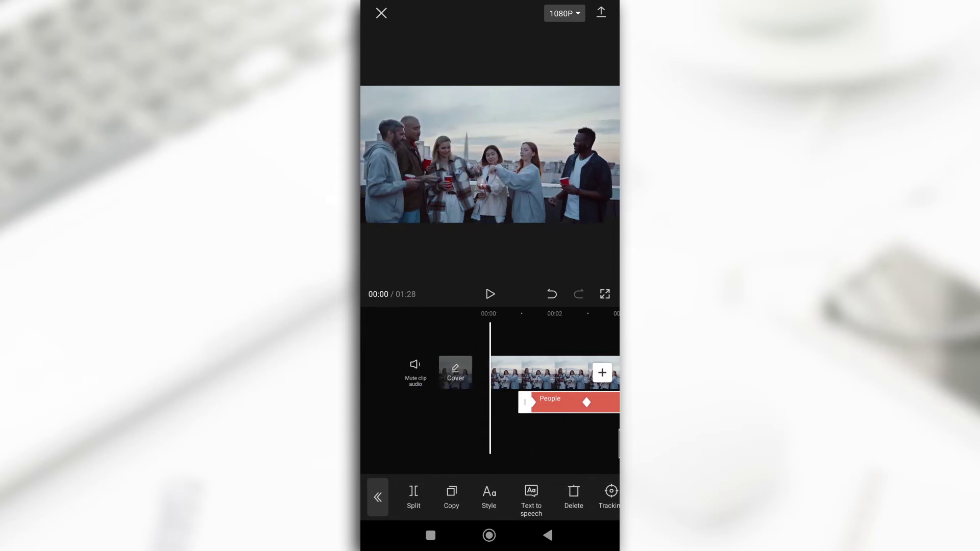
Play the title animation and pause at 00:03 with the title centred.
left_click(490, 295)
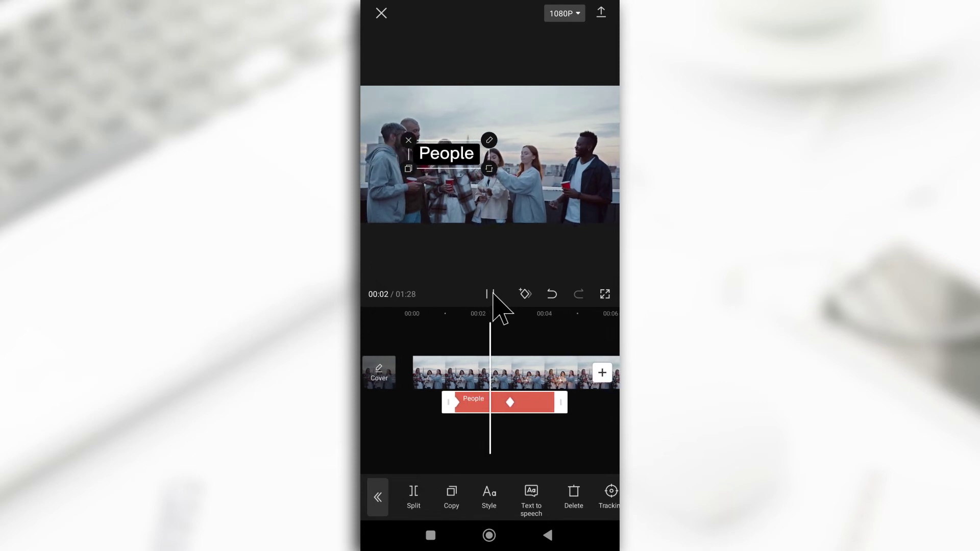
left_click(491, 295)
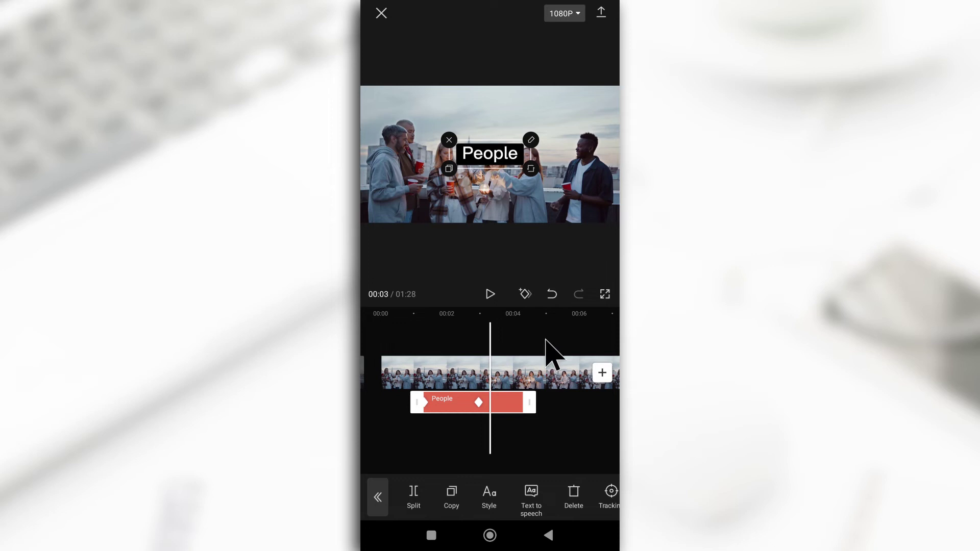
Add keyframes at 00:03 and 00:04, moving the title off the right edge at 00:04.
left_click(525, 295)
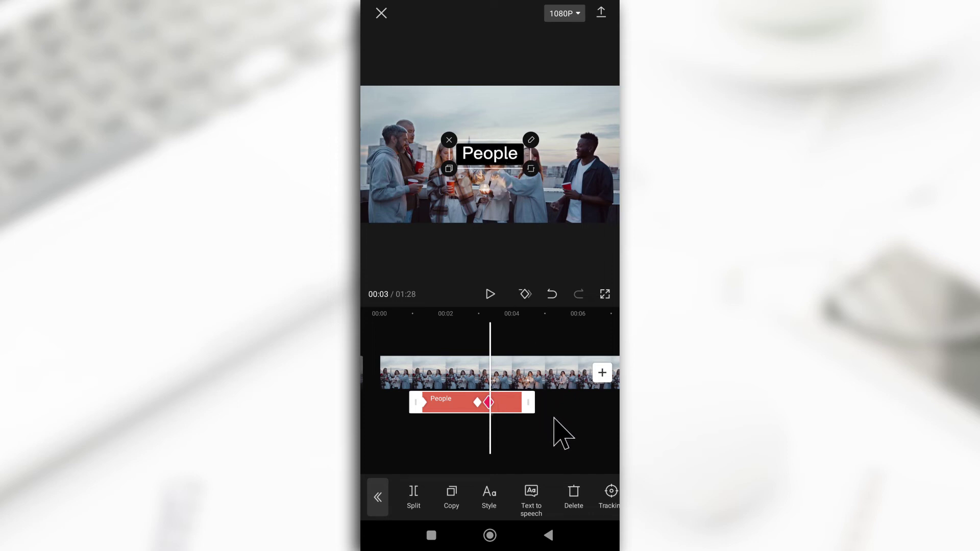
left_click_drag(558, 431, 529, 430)
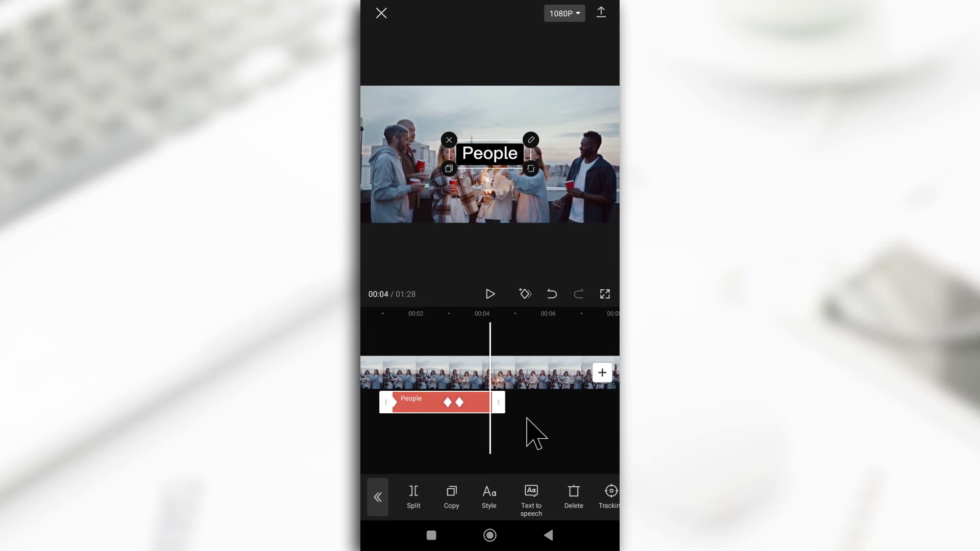
left_click(525, 295)
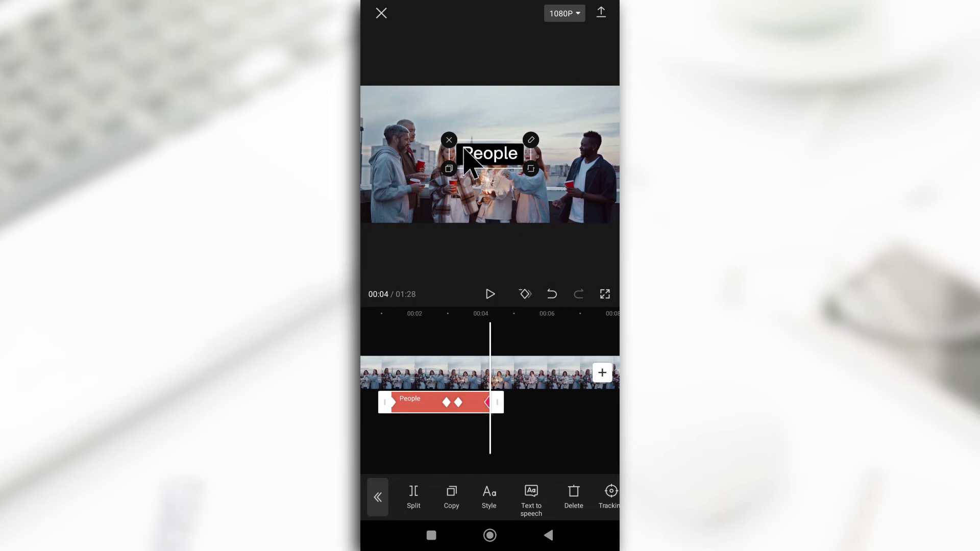
left_click_drag(472, 158, 606, 155)
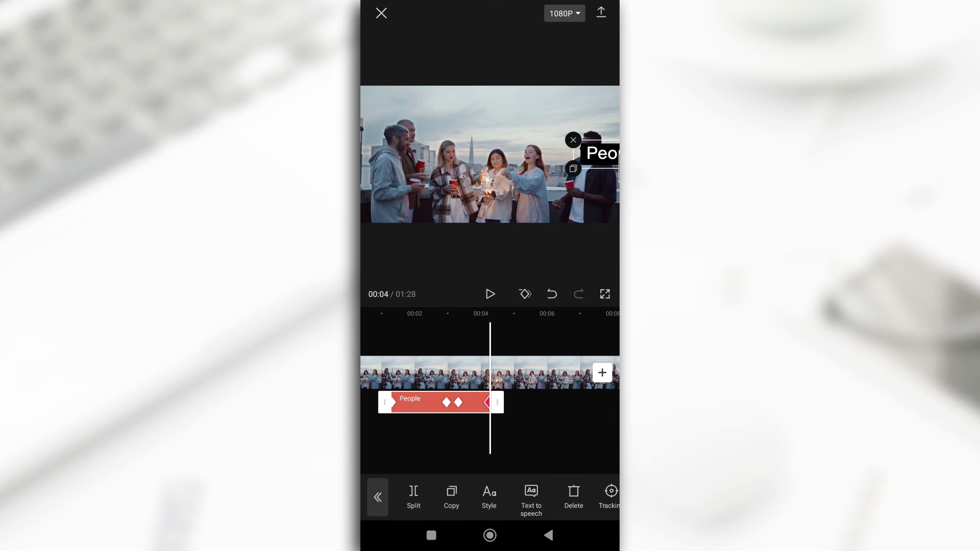
Rewind to 00:00 and play the title animation, pausing at its keyframe.
left_click_drag(525, 437, 615, 438)
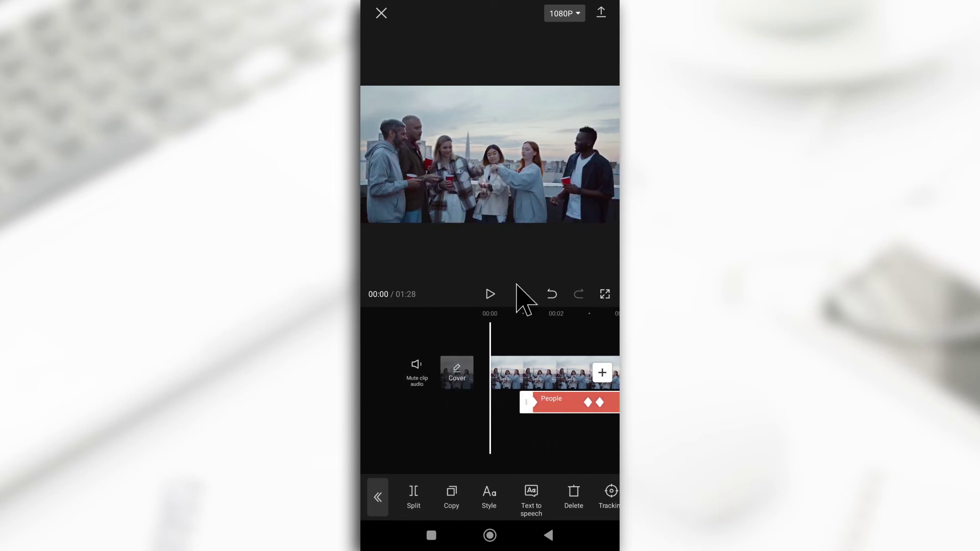
left_click(489, 295)
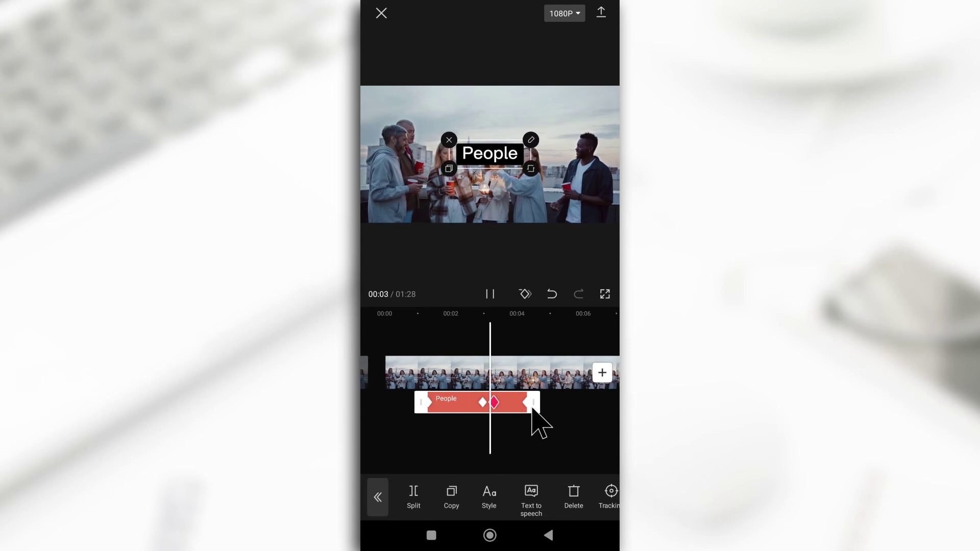
left_click(515, 403)
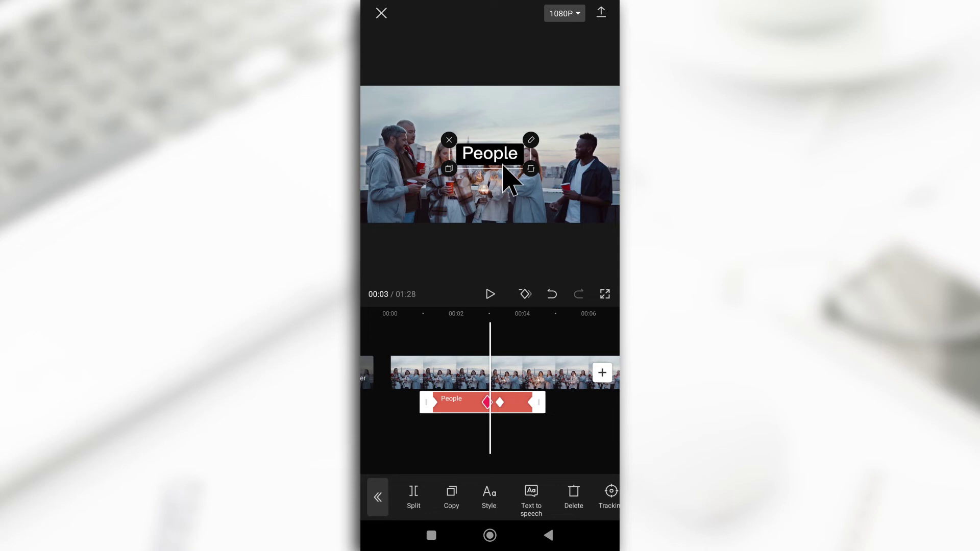
Scrub to 00:04 and back to 00:03, delete the 00:03 keyframe, and replay the animation.
left_click_drag(527, 448, 510, 448)
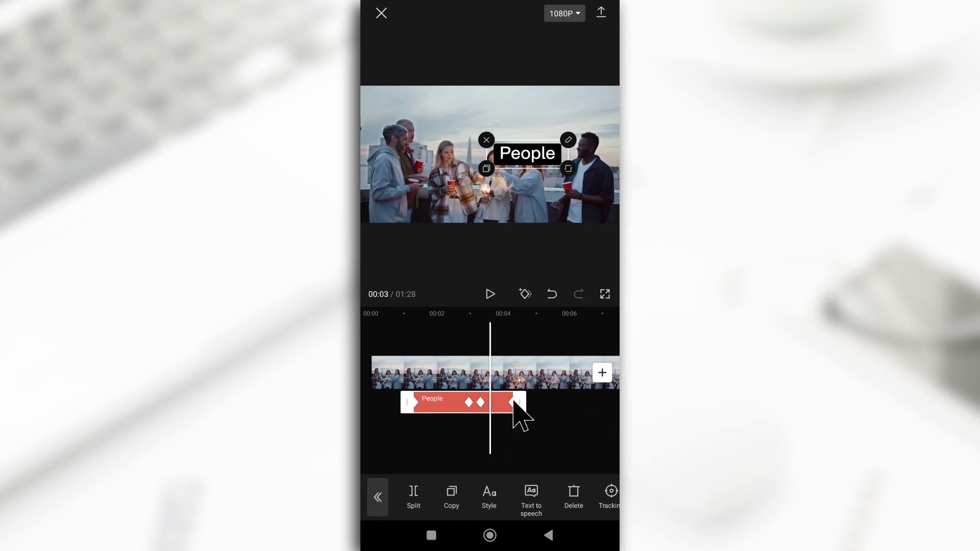
left_click_drag(534, 418, 515, 417)
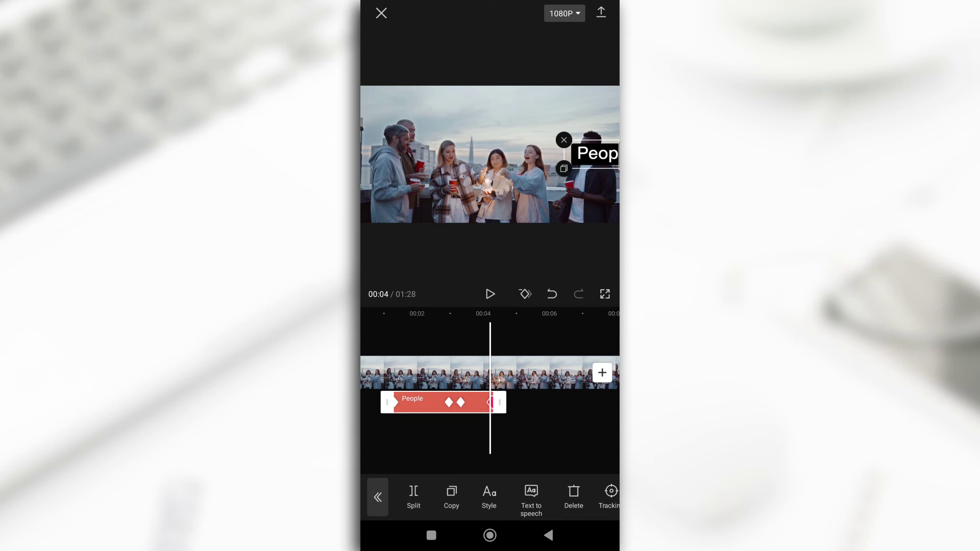
left_click_drag(517, 457, 542, 462)
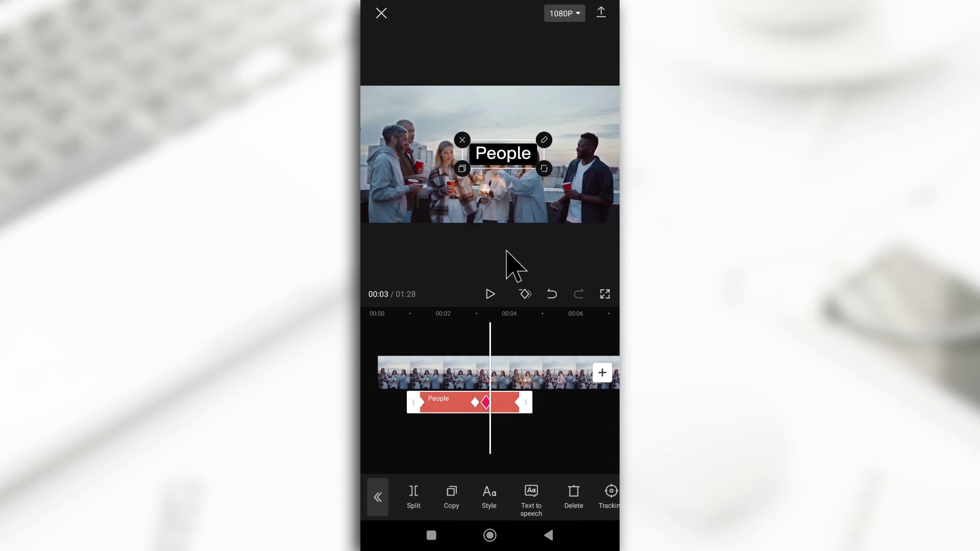
left_click(525, 294)
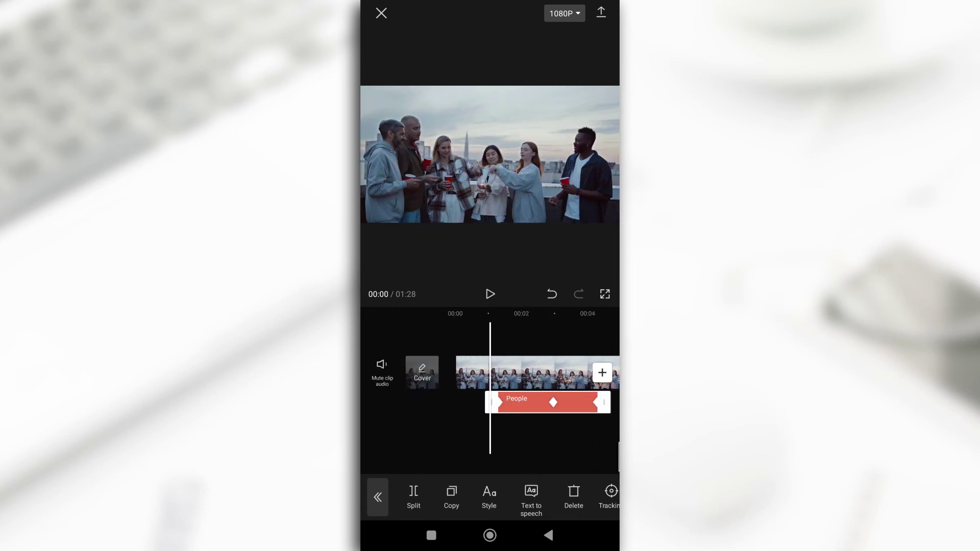
left_click(490, 294)
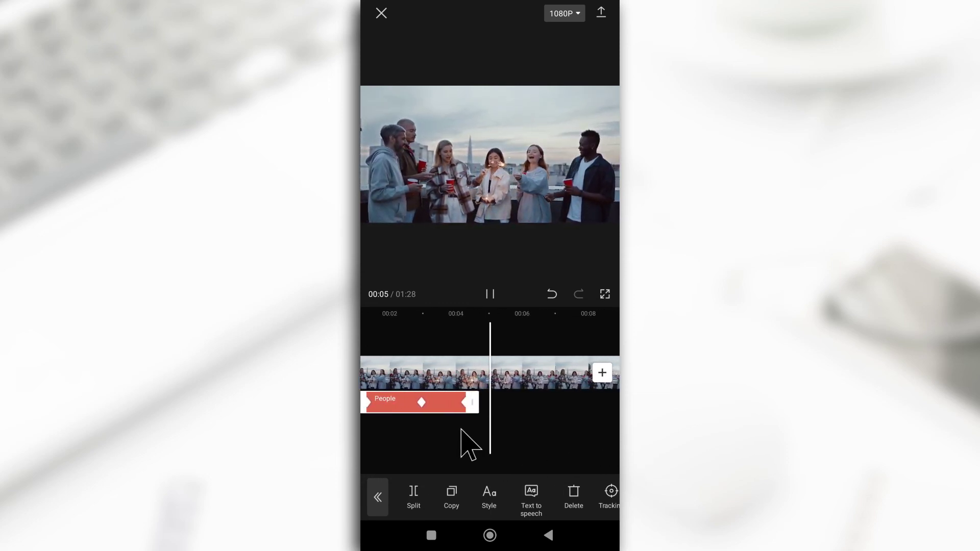
Delete the People title's remaining keyframe at 00:03.
left_click_drag(460, 433, 538, 433)
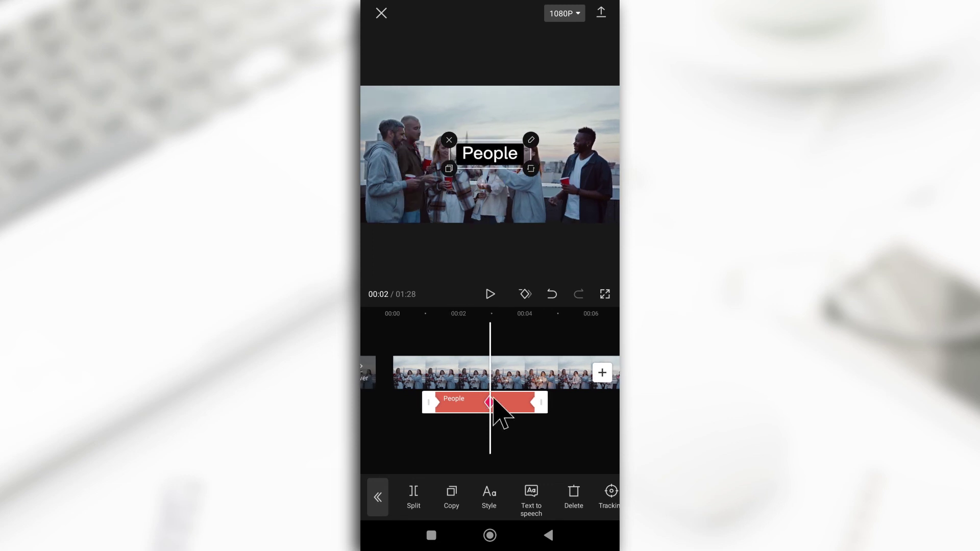
left_click(526, 295)
left_click_drag(466, 452, 562, 459)
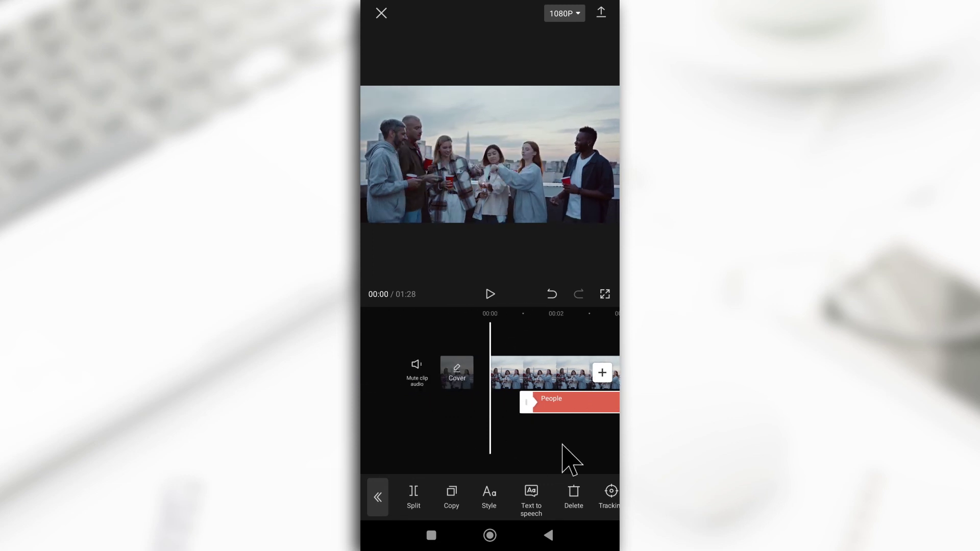
Play and scrub through the People clip to check it enters from the left and exits right.
left_click(489, 295)
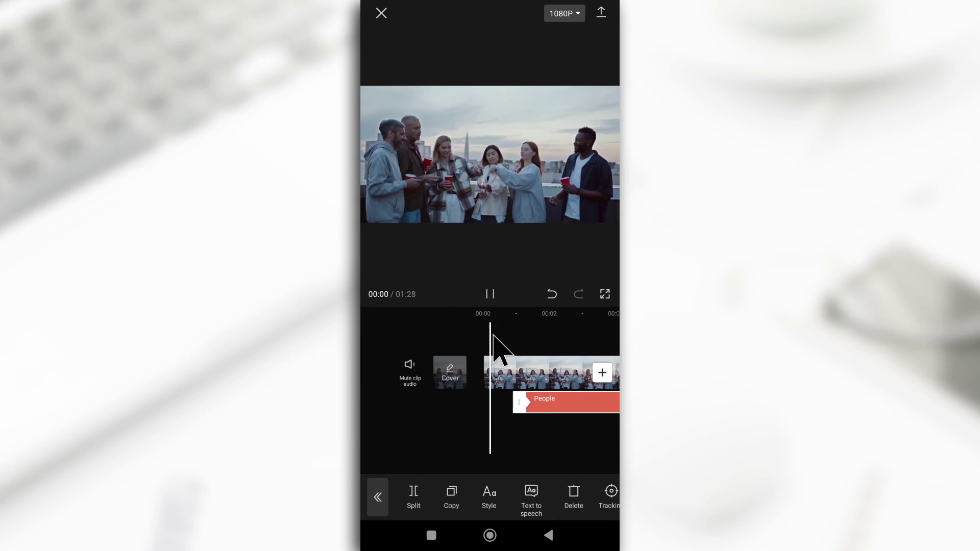
left_click(503, 405)
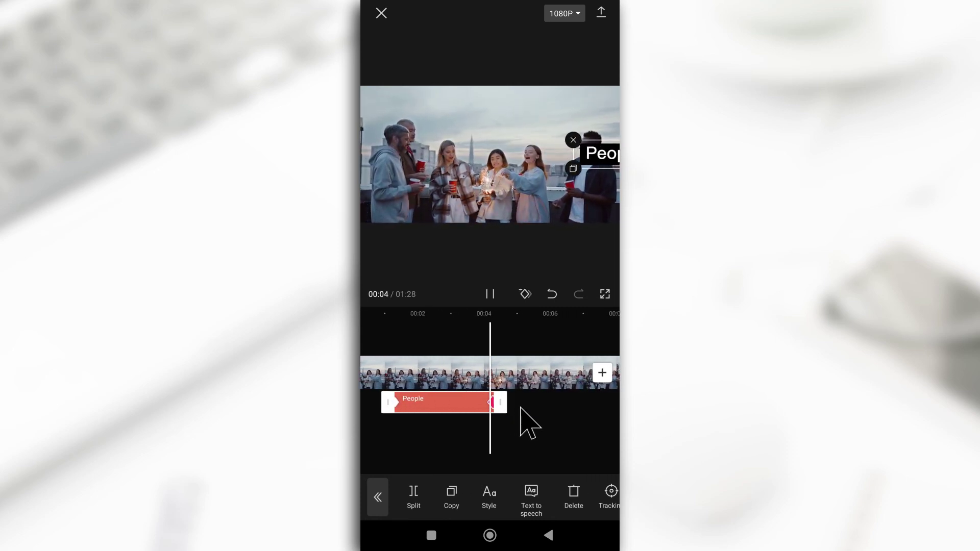
left_click_drag(372, 377, 485, 375)
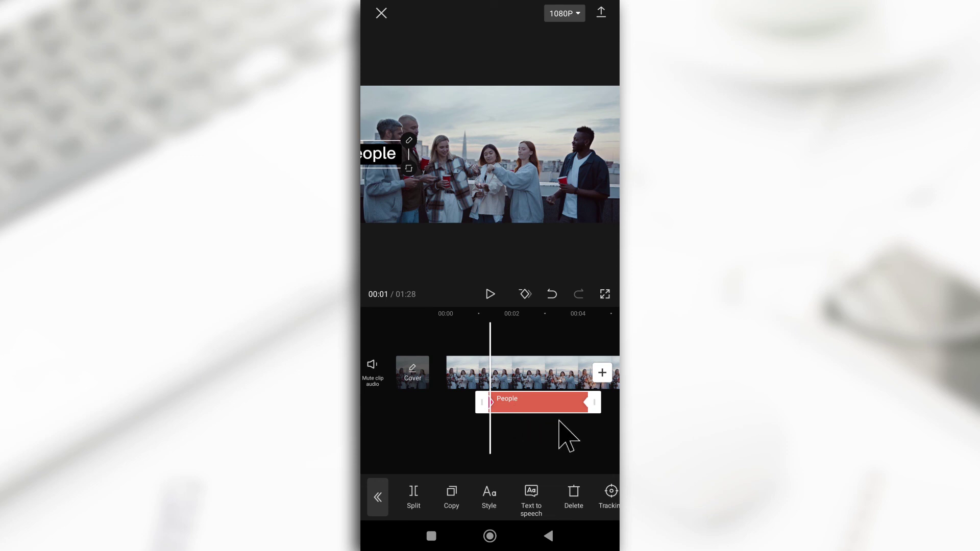
left_click_drag(563, 432, 483, 428)
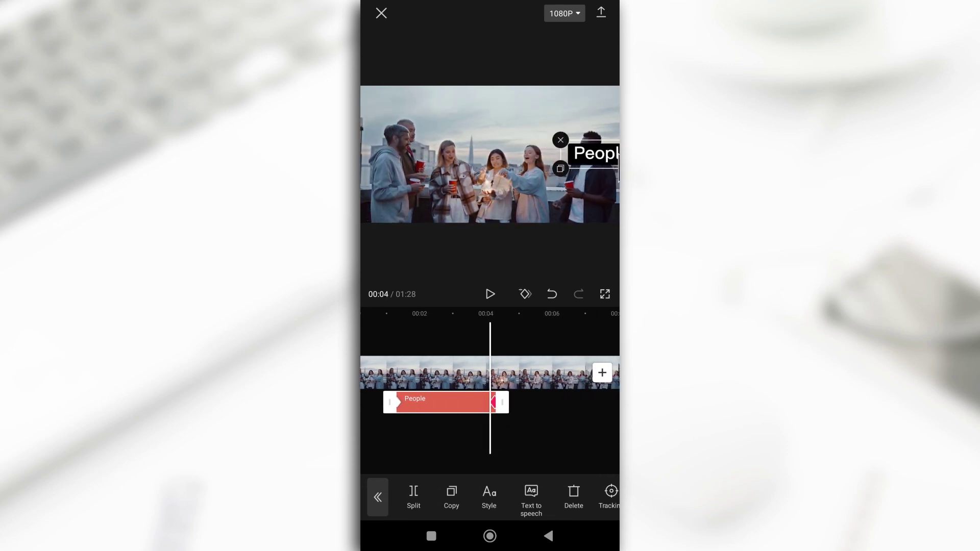
left_click_drag(551, 437, 595, 427)
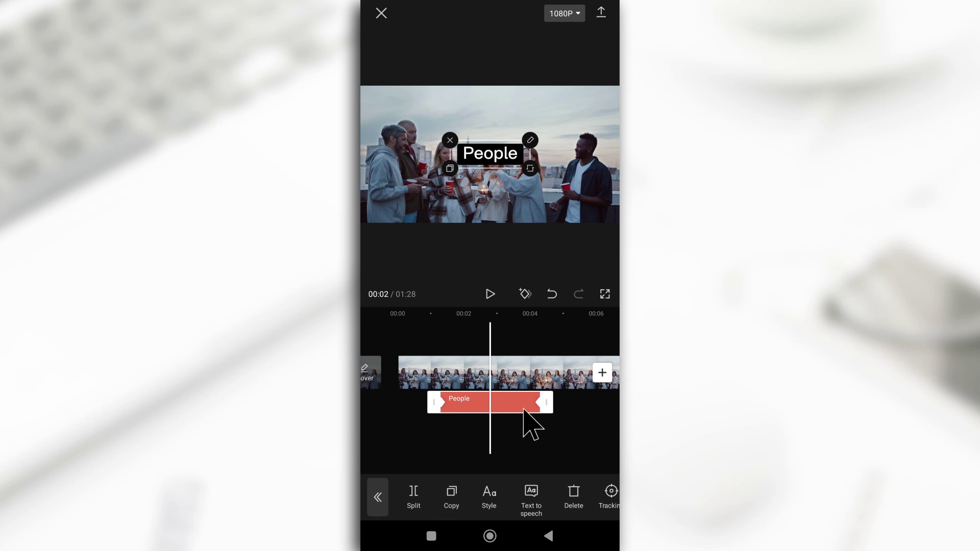
left_click_drag(519, 422, 581, 446)
Deselect the People clip and view 00:01, where the title enters at the left edge.
left_click(576, 431)
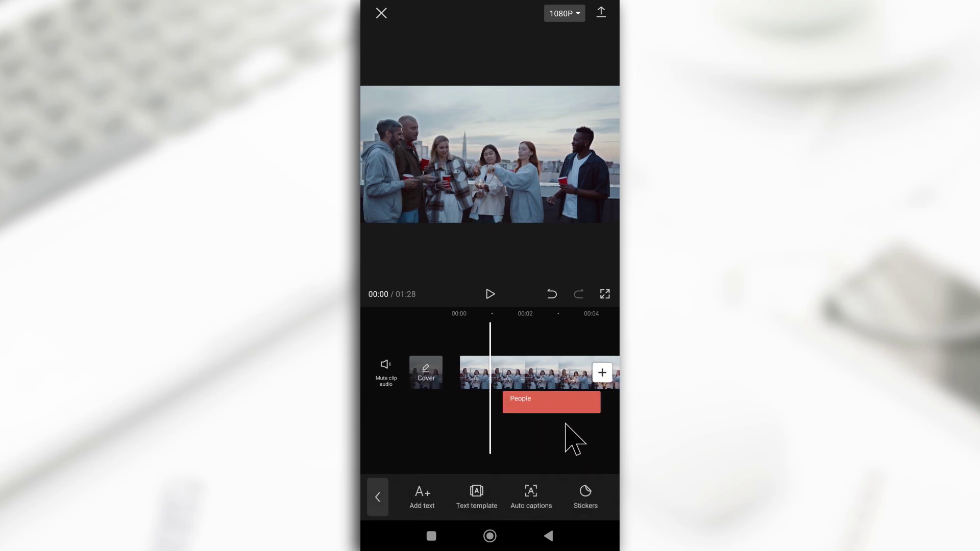
left_click_drag(564, 424, 541, 426)
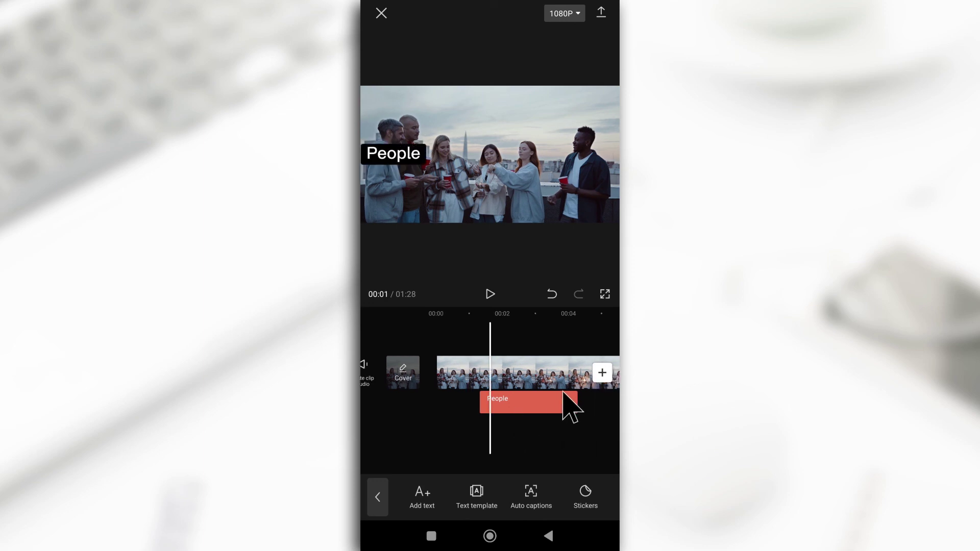